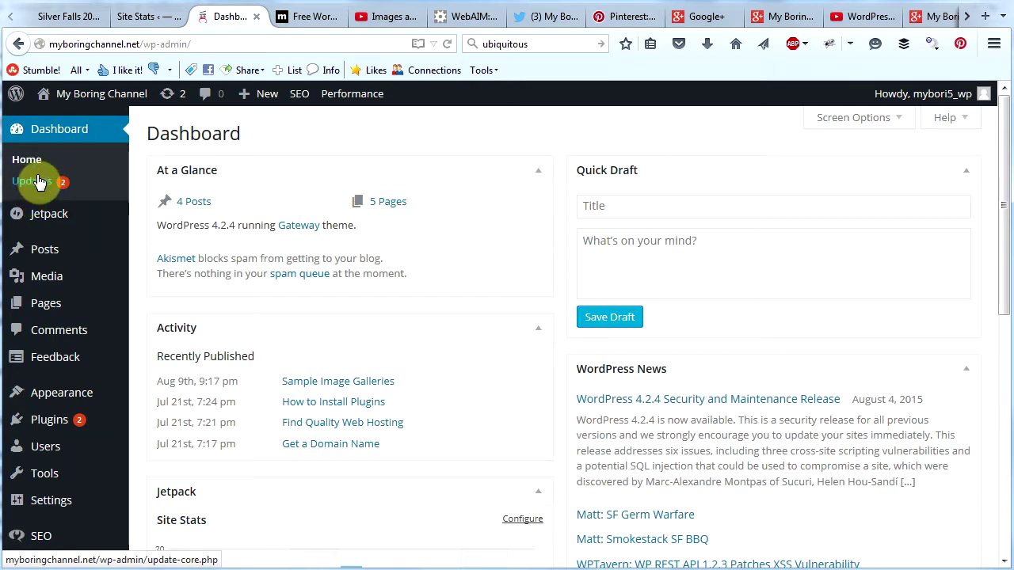
Update all plugins that have new versions available, Rescue Shortcodes and UpdraftPlus - Backup/Restore, from the WordPress Updates page.
click(29, 187)
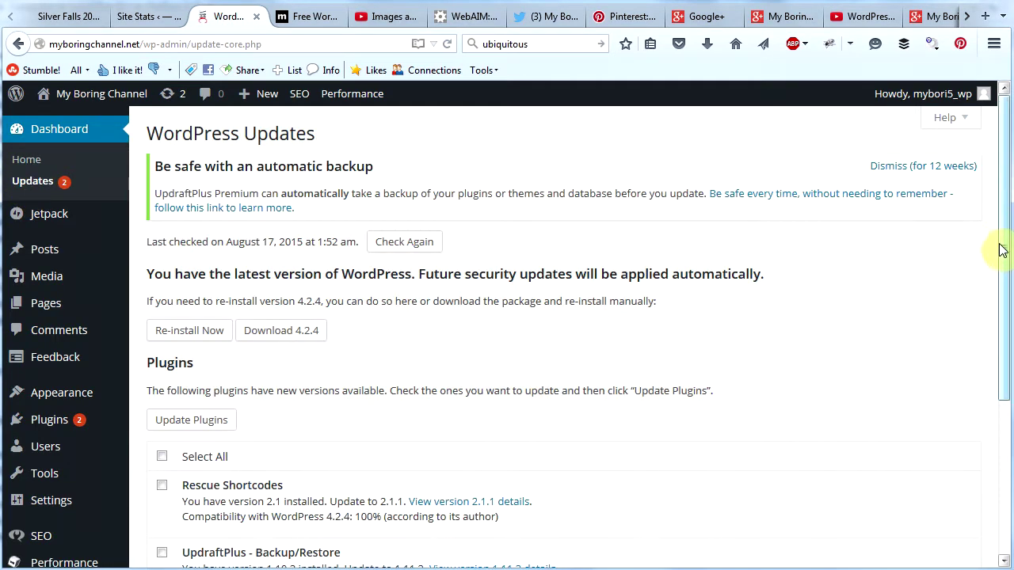
drag(1003, 248, 1003, 375)
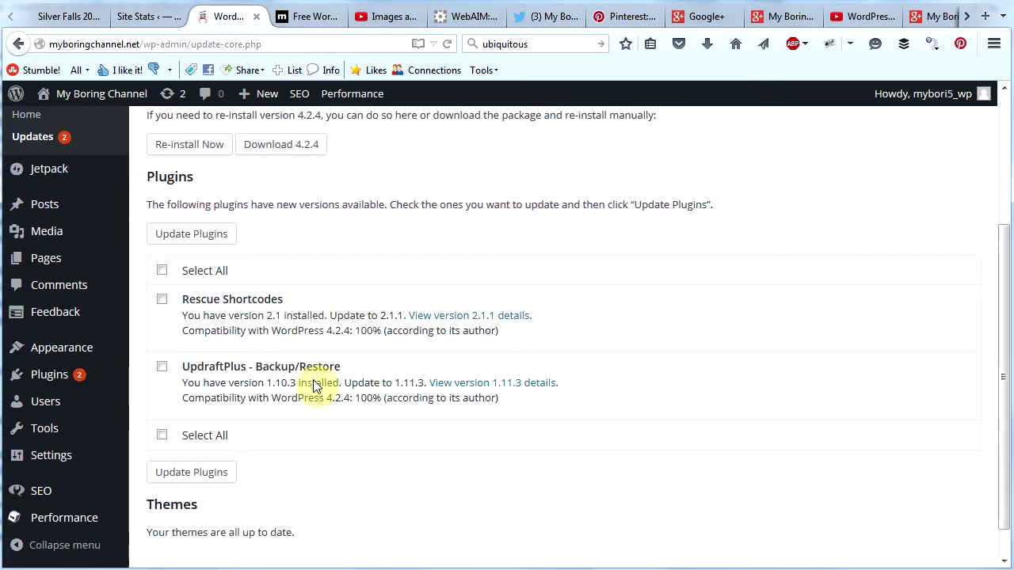
click(162, 271)
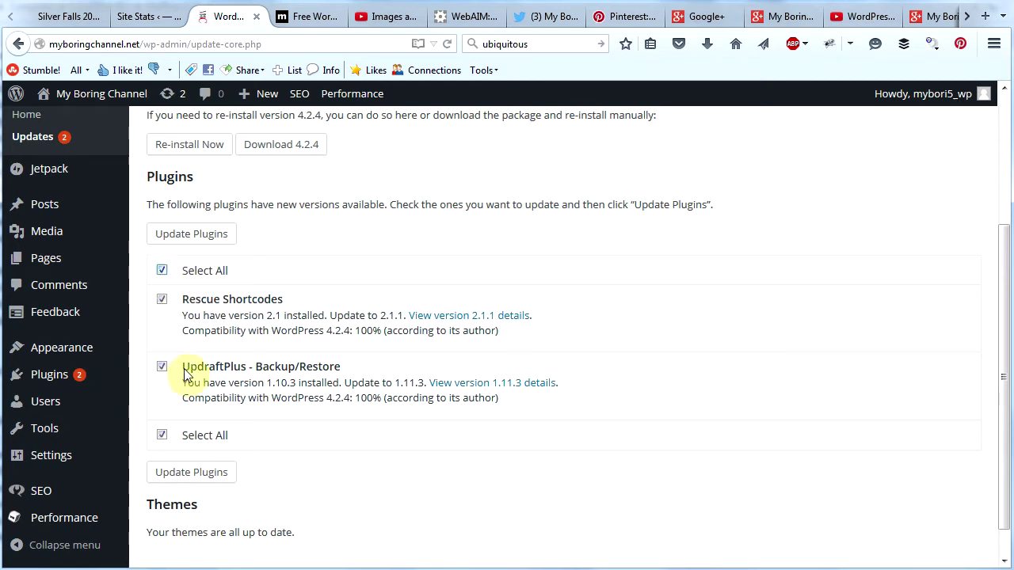
click(188, 479)
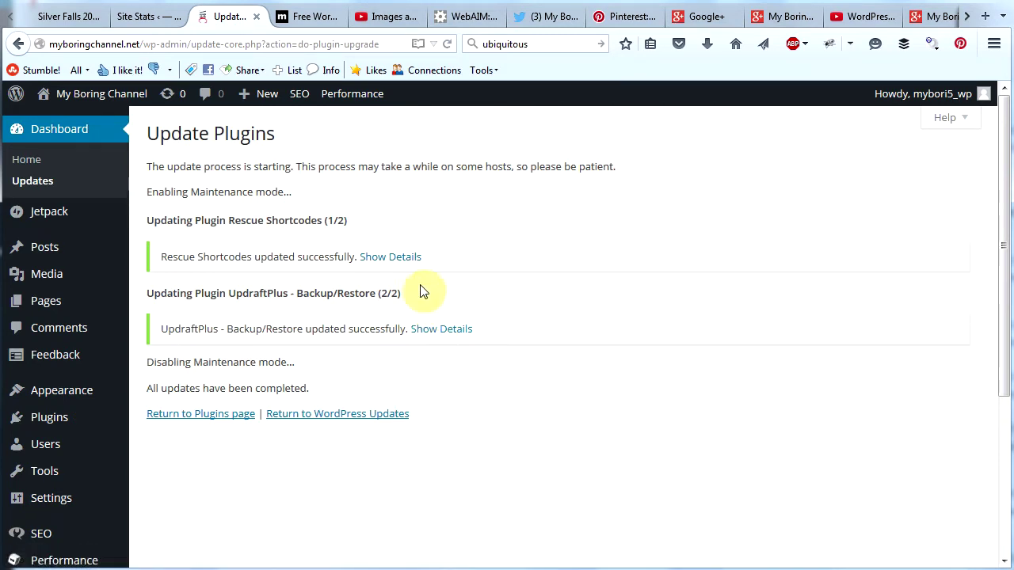
Visit the live site and examine the widgets in the About page's sidebar.
mouse_move(86, 97)
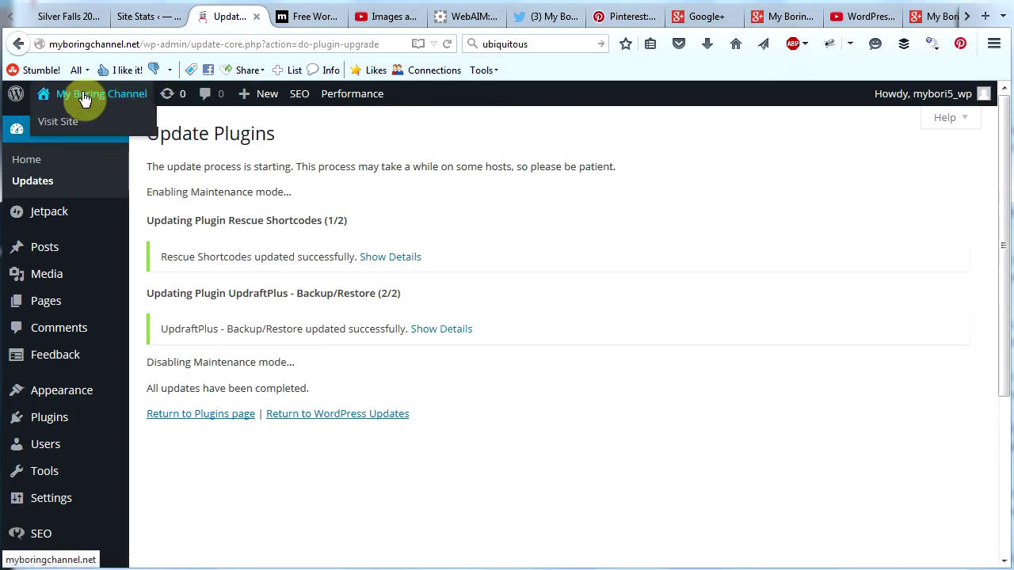
scroll(610, 345, down, 3)
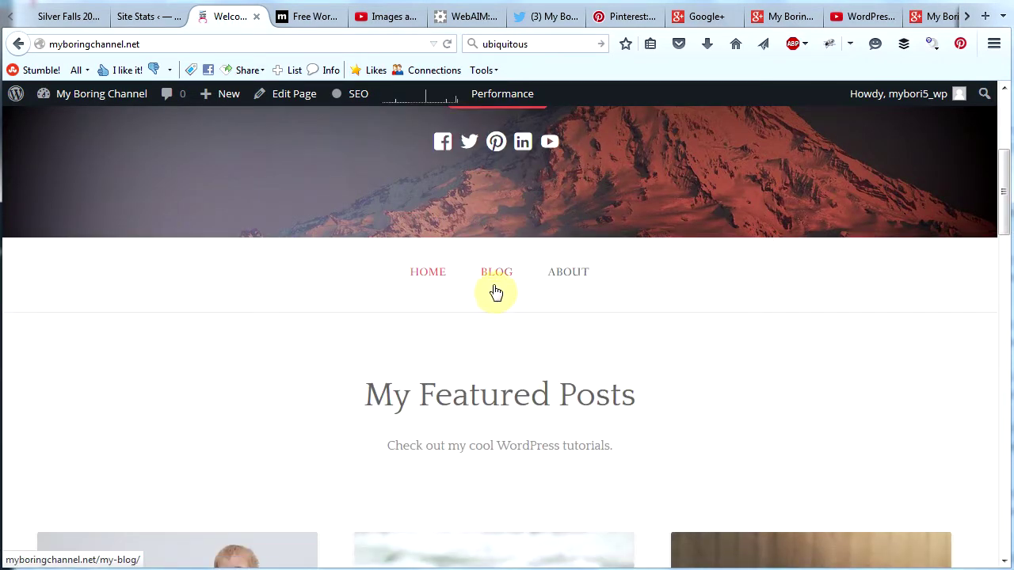
click(567, 277)
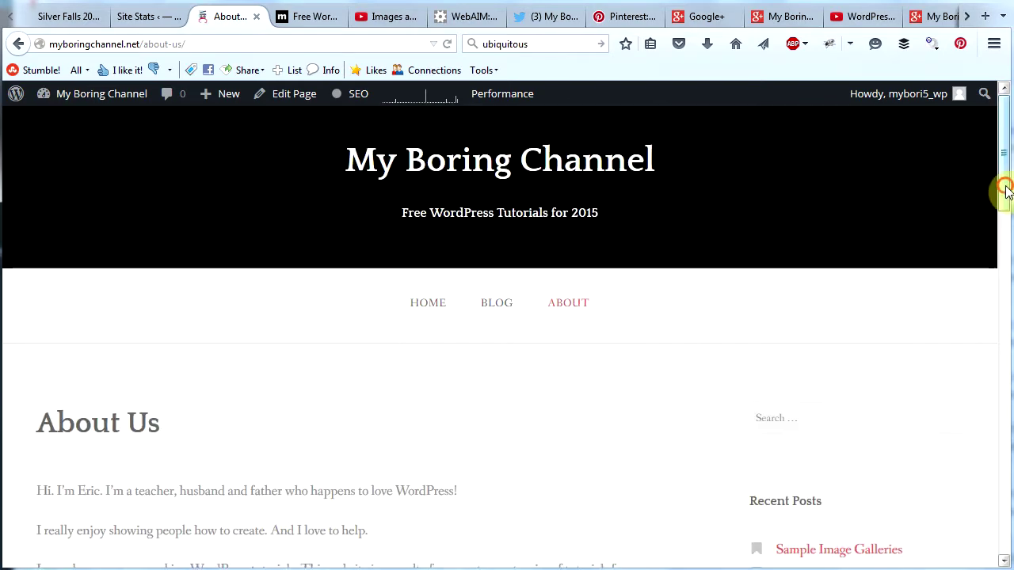
scroll(1006, 238, down, 3)
drag(1009, 234, 1007, 404)
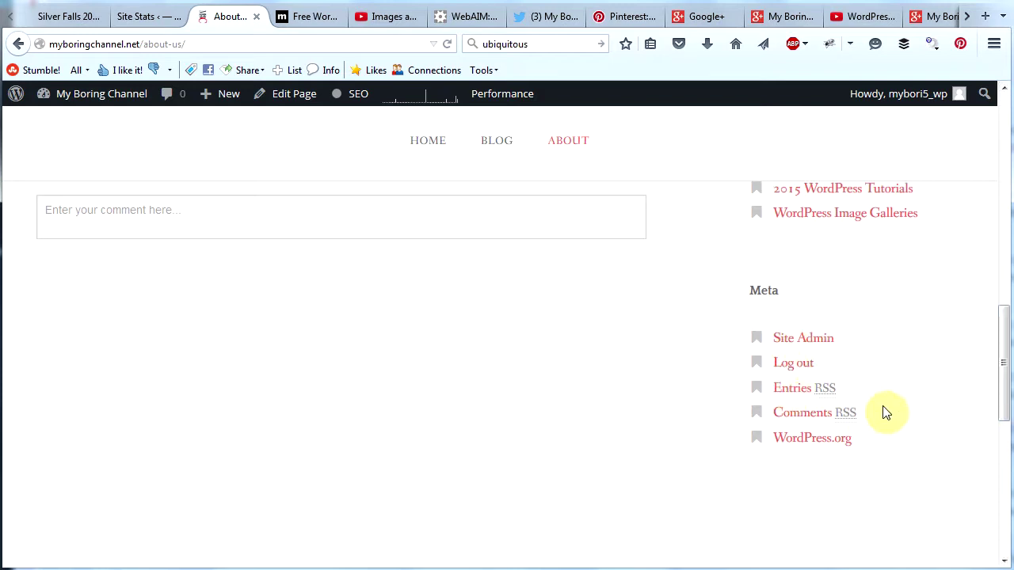
drag(1007, 396, 1009, 344)
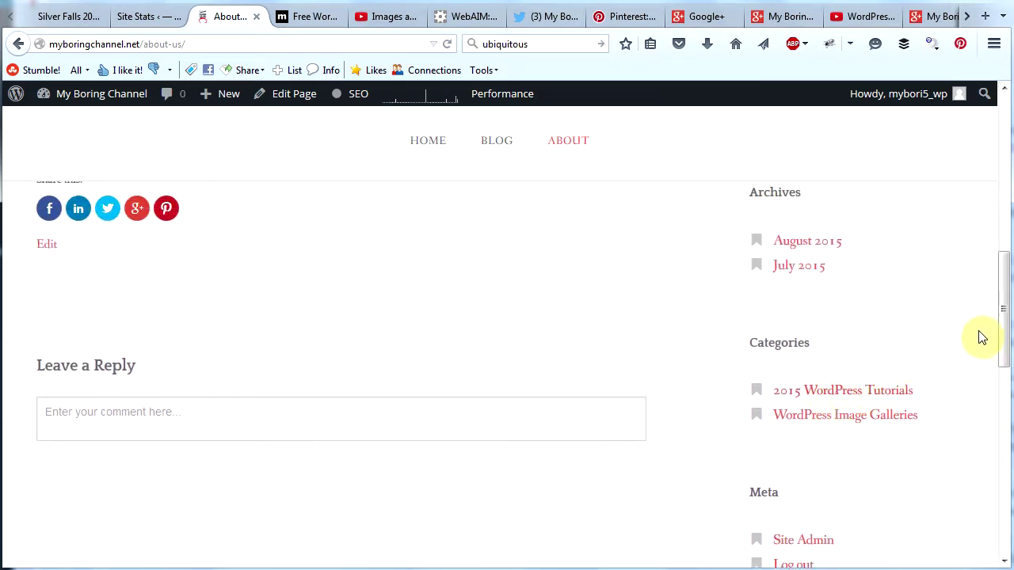
drag(1005, 340, 1007, 217)
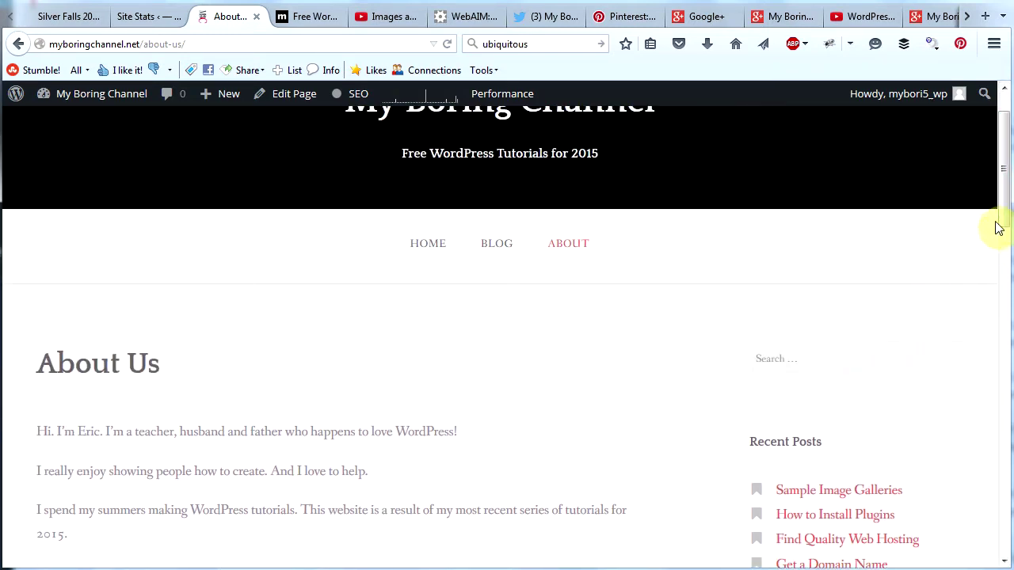
drag(1003, 217, 1003, 177)
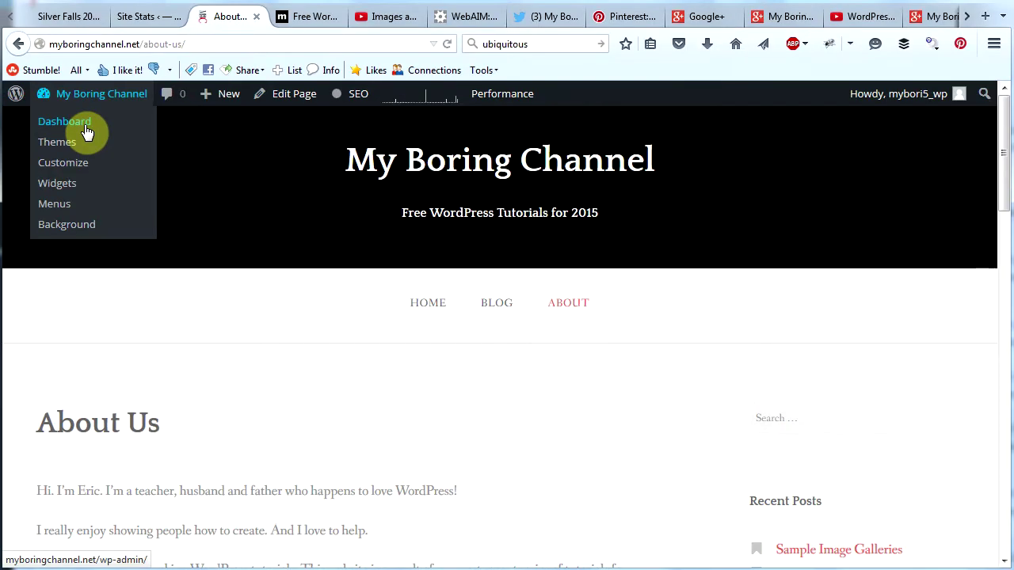
Remove the Archives and Meta widgets from the Inner Sidebar on the Widgets page.
click(85, 127)
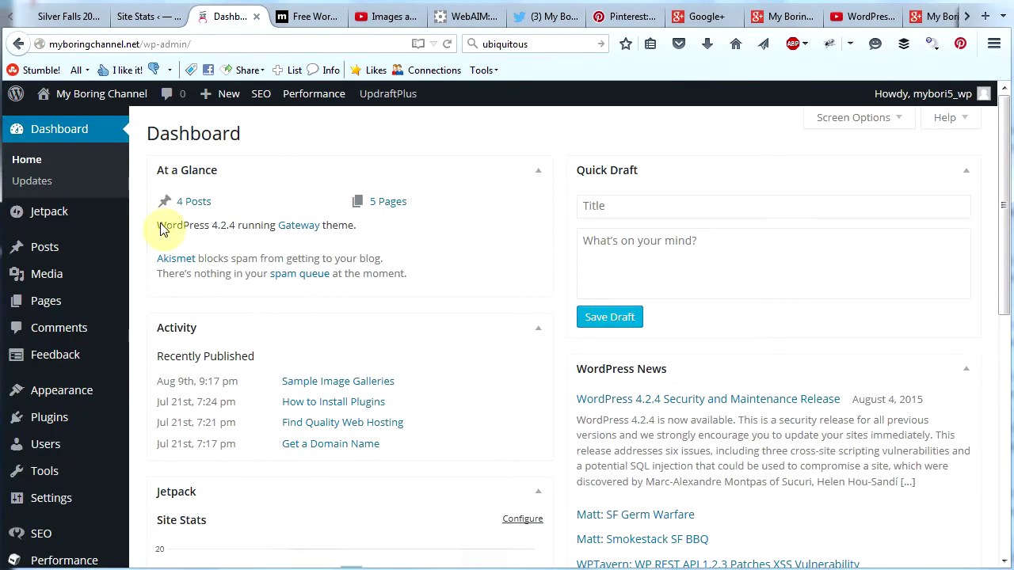
mouse_move(27, 393)
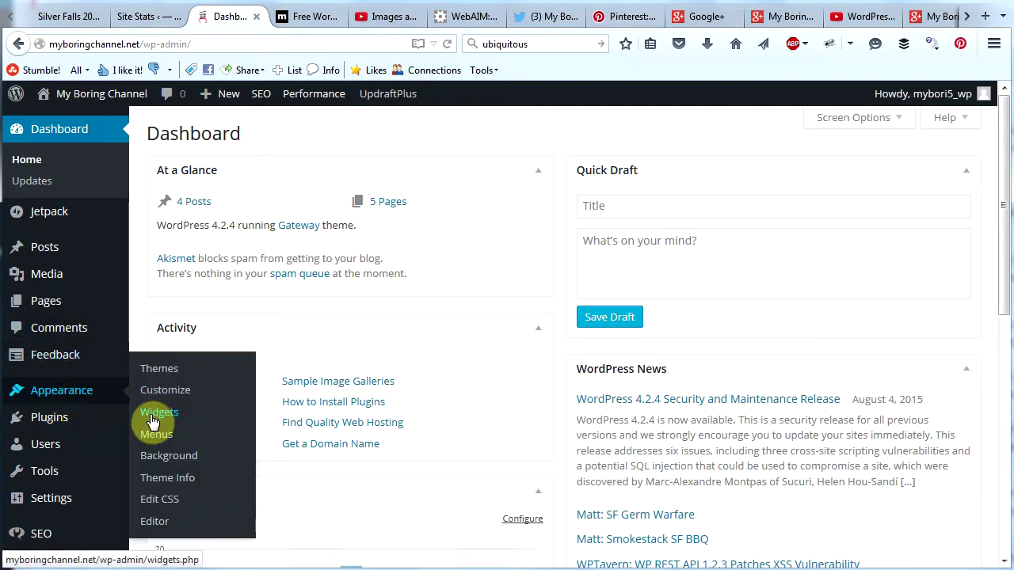
click(153, 422)
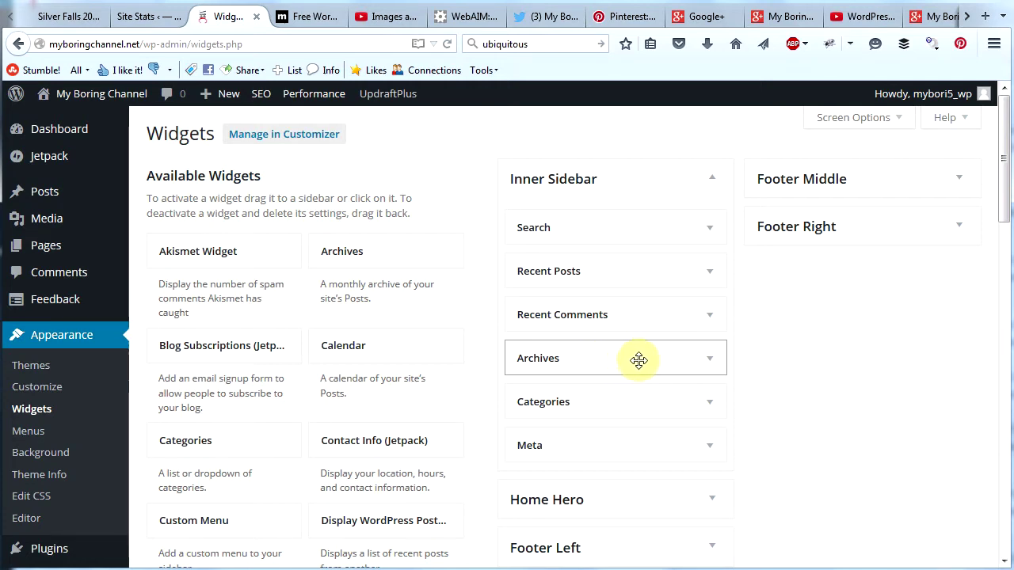
drag(614, 359, 321, 404)
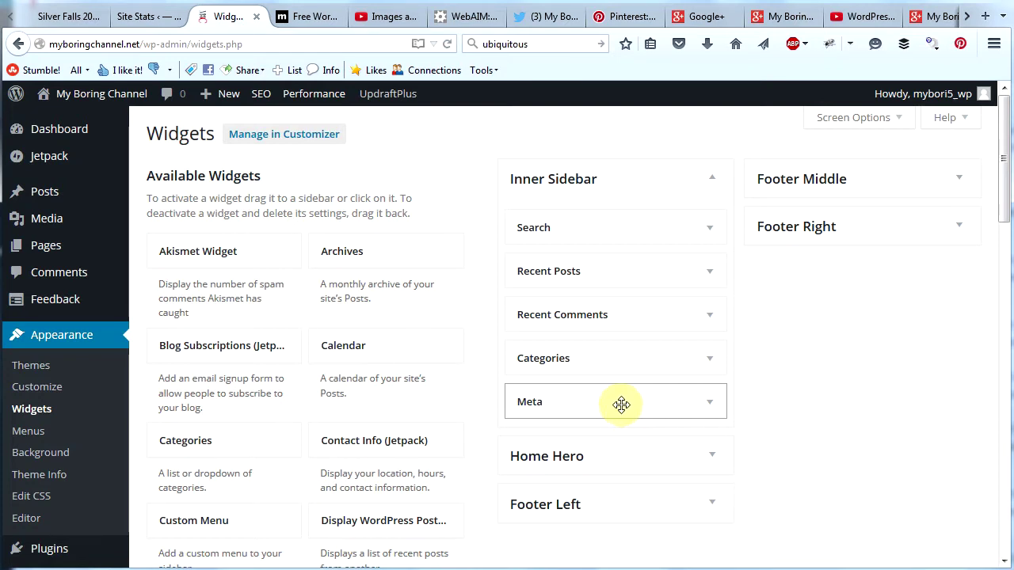
drag(621, 404, 278, 407)
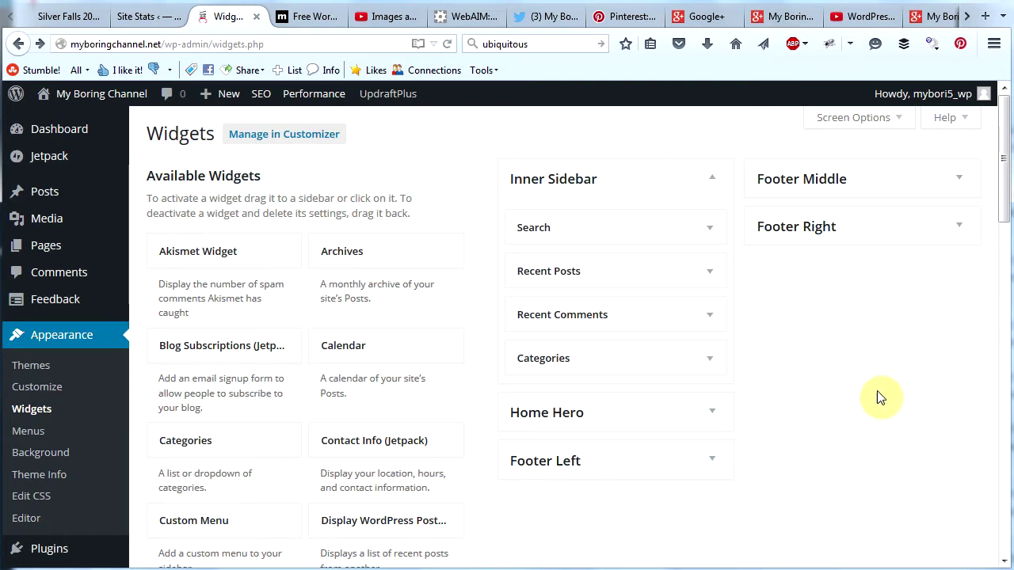
Look through the Jetpack module list in its settings and return to the Widgets page.
mouse_move(41, 161)
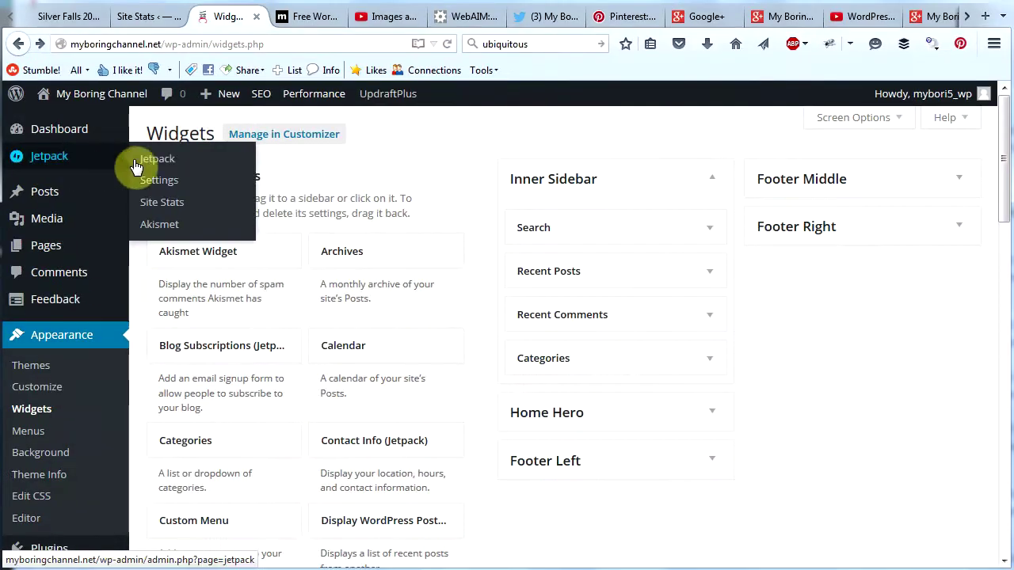
click(153, 190)
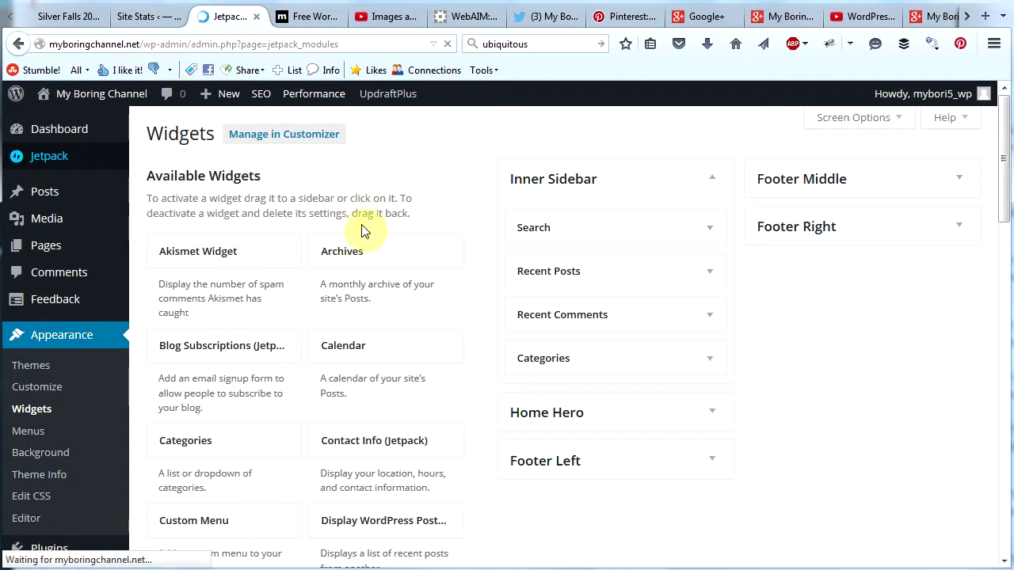
scroll(874, 351, down, 3)
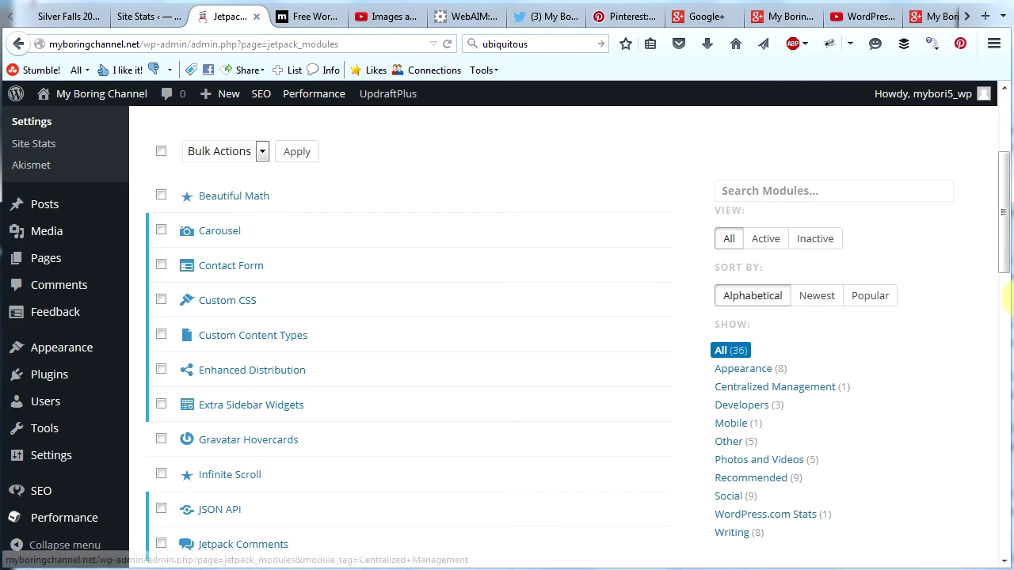
drag(1006, 262, 1006, 197)
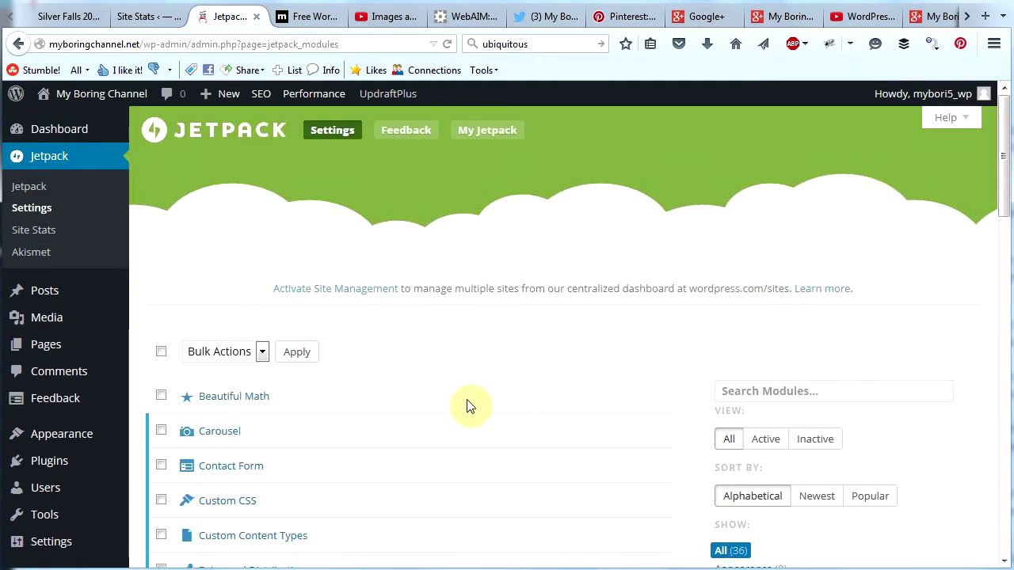
click(19, 45)
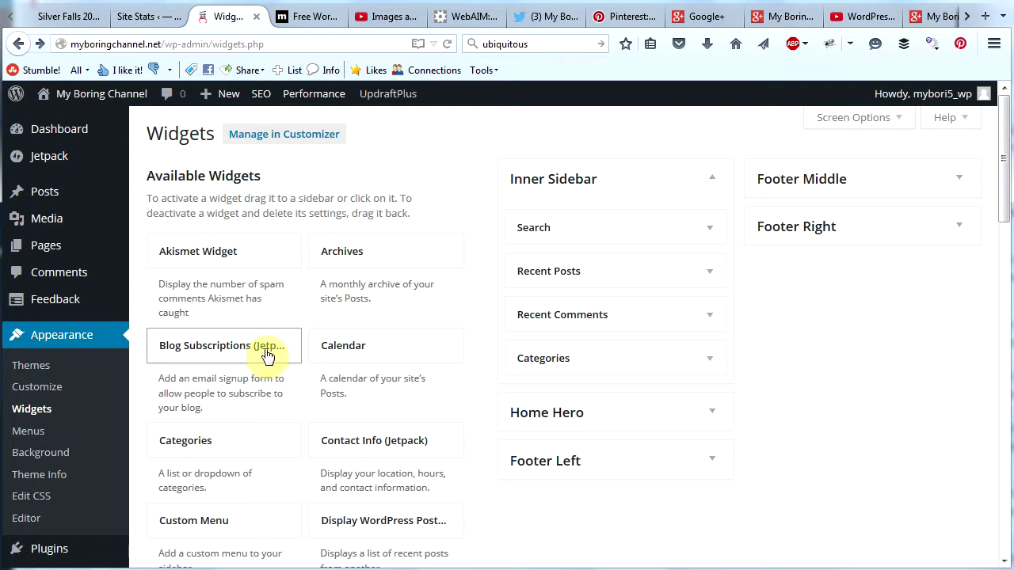
Browse the available widgets, including the Jetpack ones, and return to the Inner Sidebar's widget list.
drag(1003, 178, 990, 229)
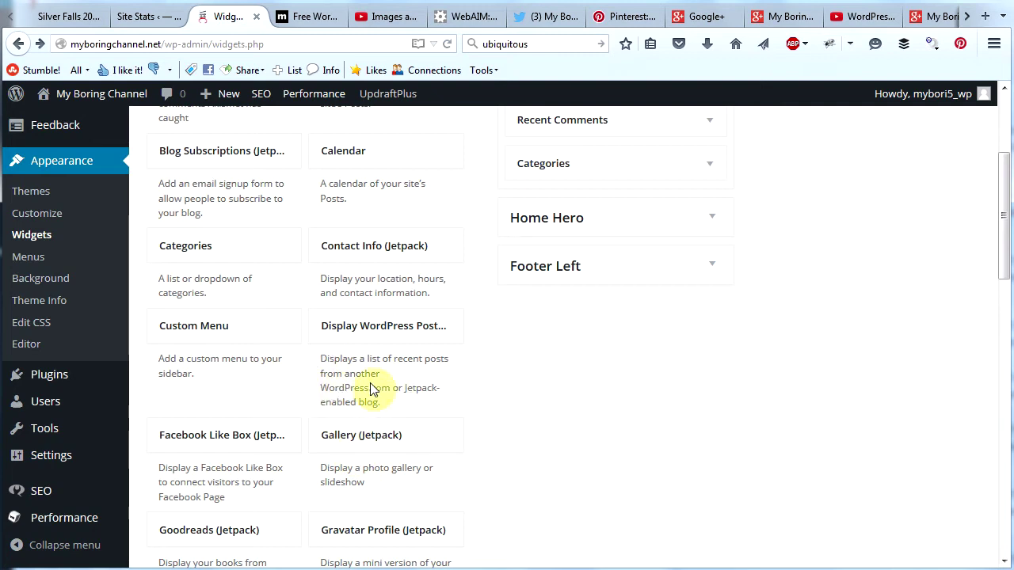
click(1004, 268)
drag(1005, 268, 1008, 194)
click(688, 359)
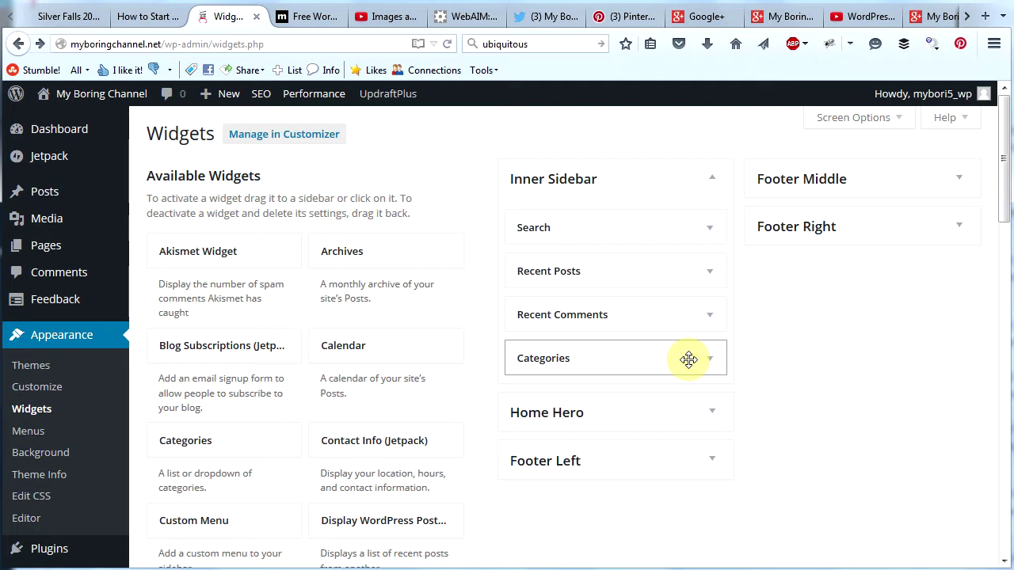
Switch to the myboringchannel.com page and examine the text widgets in its sidebar.
click(152, 22)
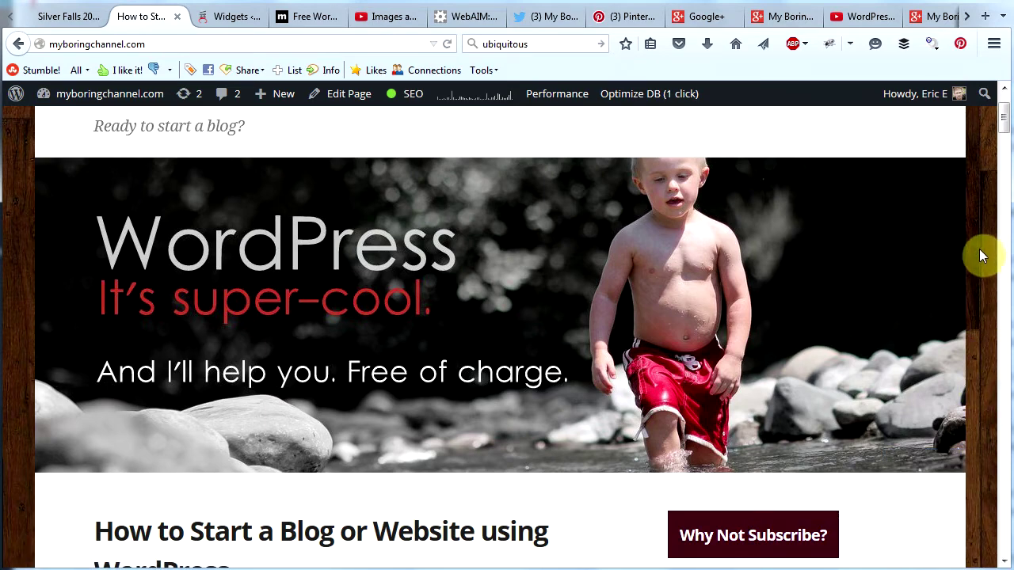
drag(1004, 119, 1004, 161)
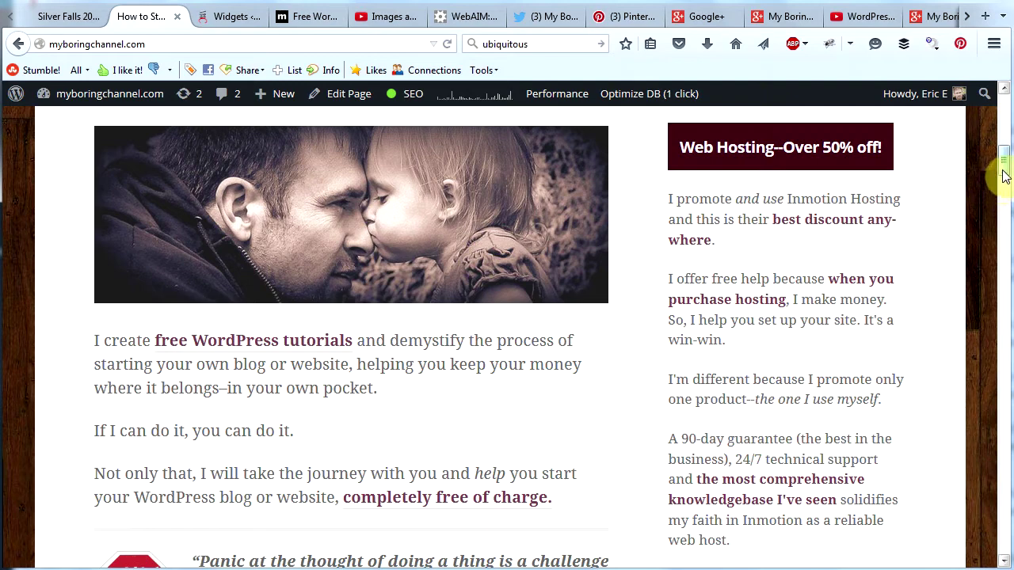
drag(1004, 172, 1004, 209)
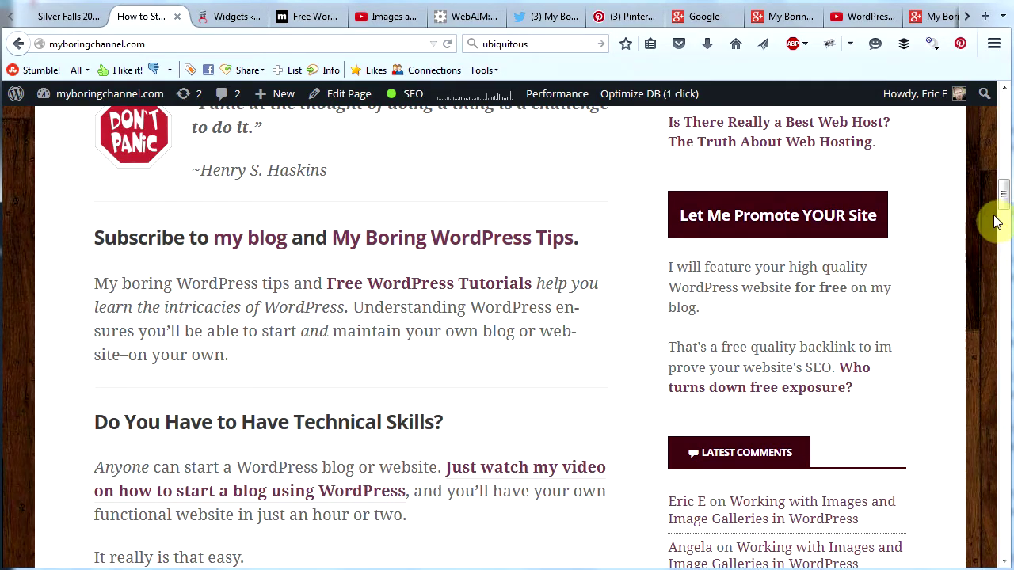
mouse_move(1003, 204)
mouse_down()
mouse_move(1008, 271)
mouse_move(1005, 190)
mouse_up()
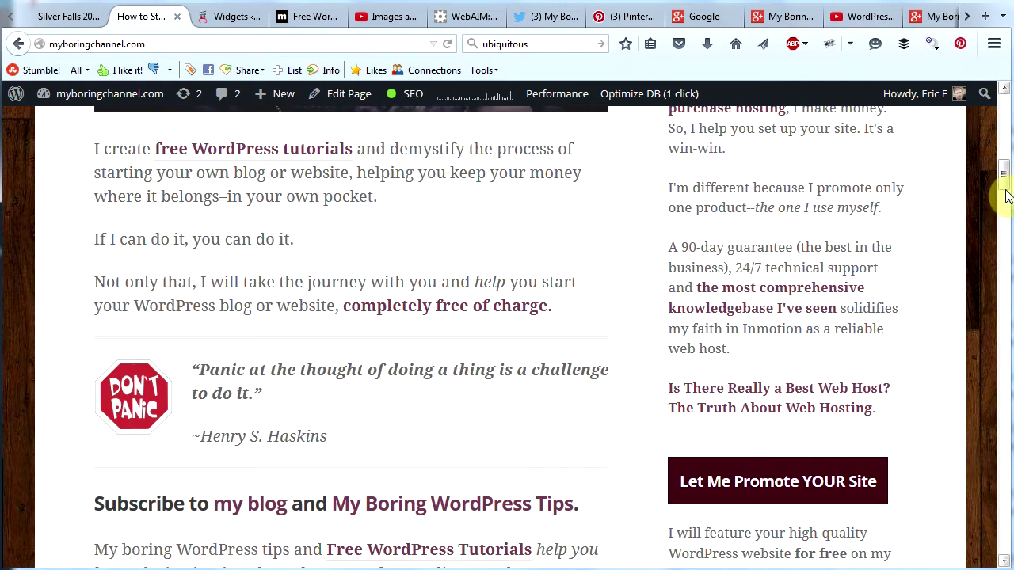
drag(1003, 179, 1003, 130)
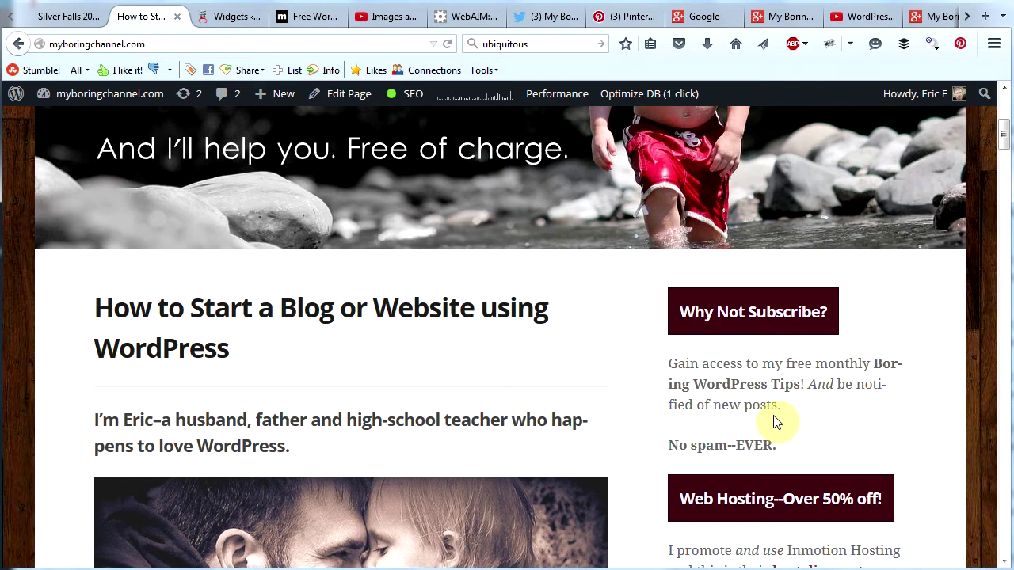
Back on the Widgets page, add a Text widget to the Inner Sidebar directly below Search and title it "Sports Teams".
click(227, 18)
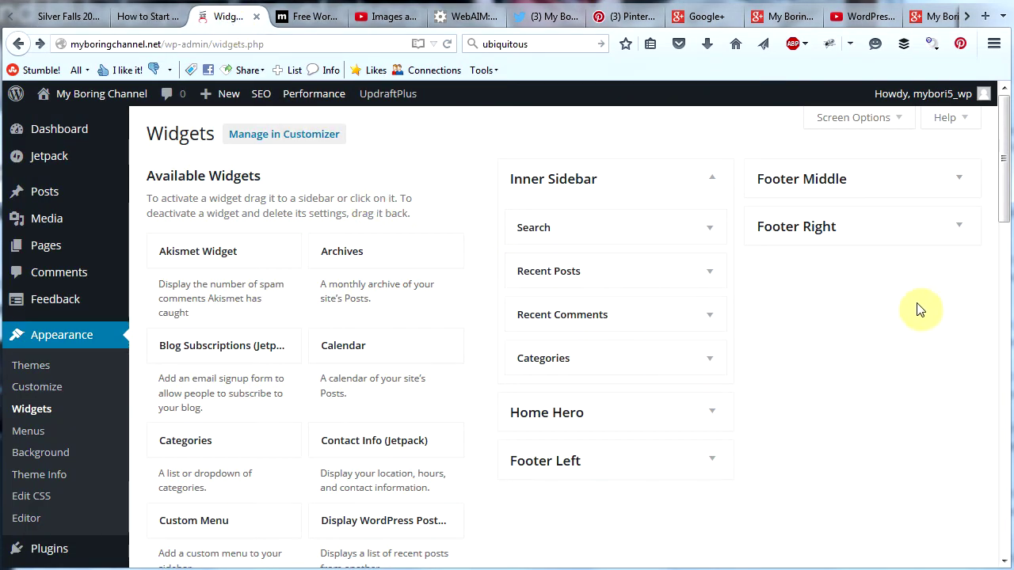
drag(1005, 212, 1005, 435)
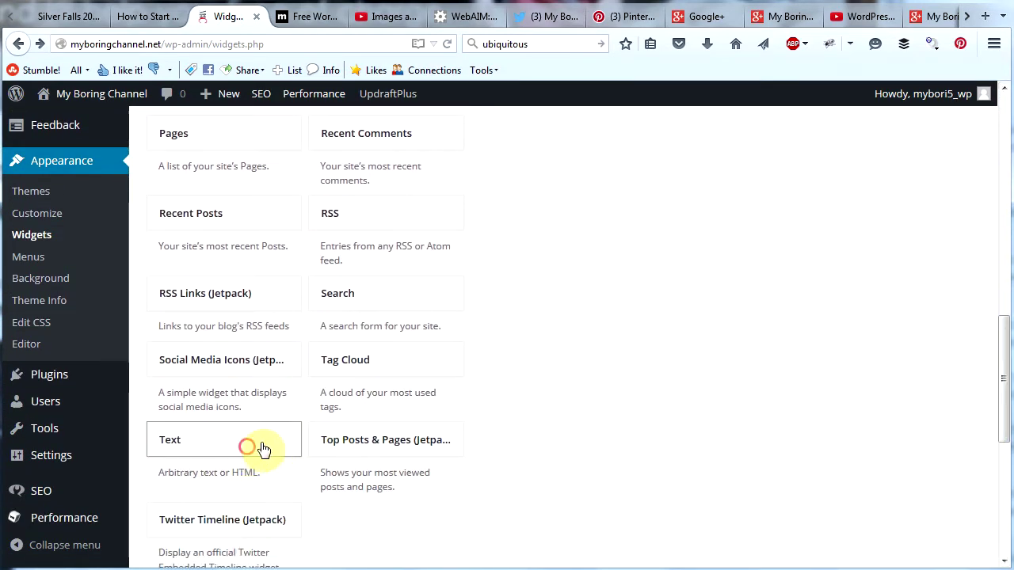
drag(262, 448, 605, 274)
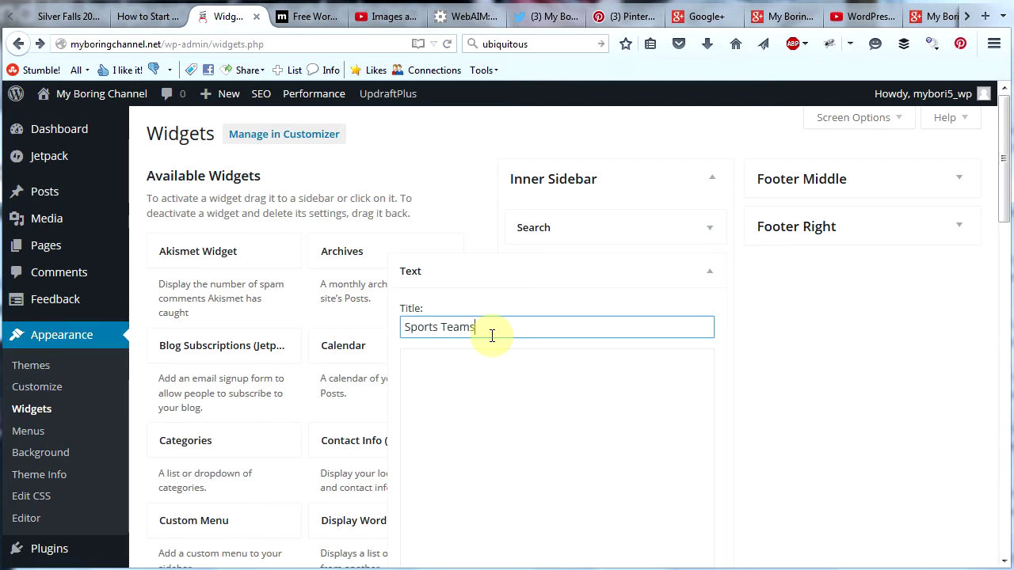
key(Tab)
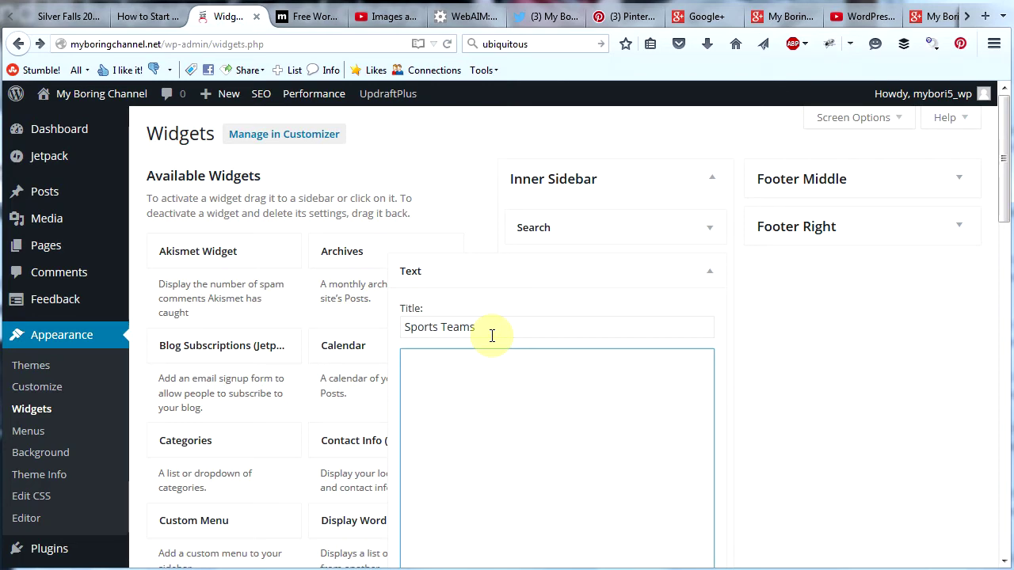
Fill the Sports Teams text widget with the full "Lorem ipsum dolor sit amet" placeholder paragraph in quotation marks and save it.
text("Lorem ipsum dolor sit amet, consectetur adipiscing elit, sed do eiusmod tempor incididunt ut labore et dolore magna aliqua. Ut enim ad minim veniam, quis nostrud exercitation ullamco laboris nisi ut aliquip ex ea commodo consequat. Duis aute irure dolor in reprehenderit in voluptate velit esse cillum dolore eu fugiat nulla pariatur. Excepteur sint occaecat cupidatat non proident, sunt in culpa qui officia deserunt mollit anim id est laborum.")
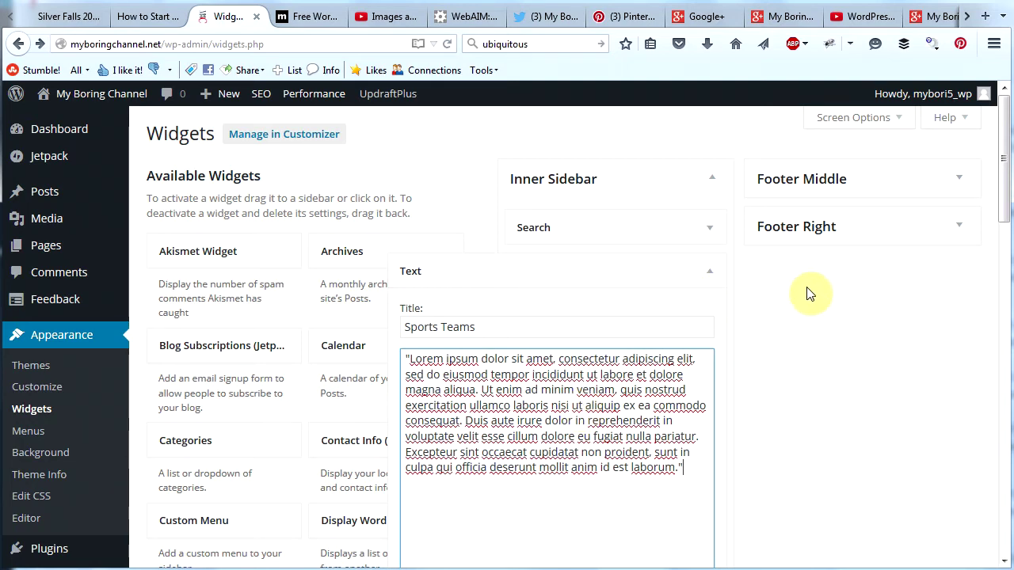
click(1005, 216)
drag(1004, 216, 1004, 289)
click(694, 393)
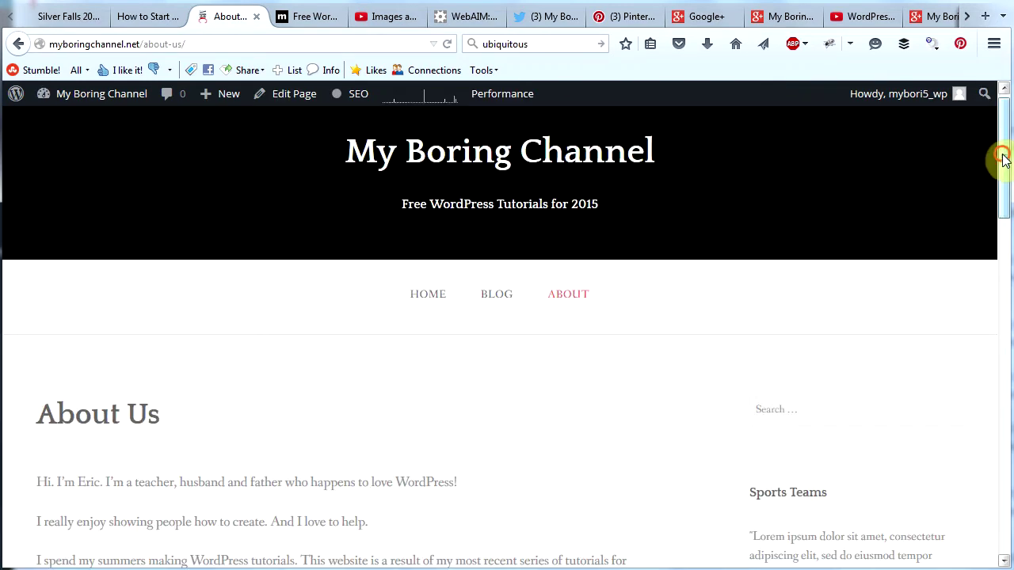
Check the Sports Teams text and remaining widgets in the About page's sidebar, and compare them with the sidebar on myboringchannel.com.
drag(1003, 159, 1003, 209)
scroll(989, 223, down, 2)
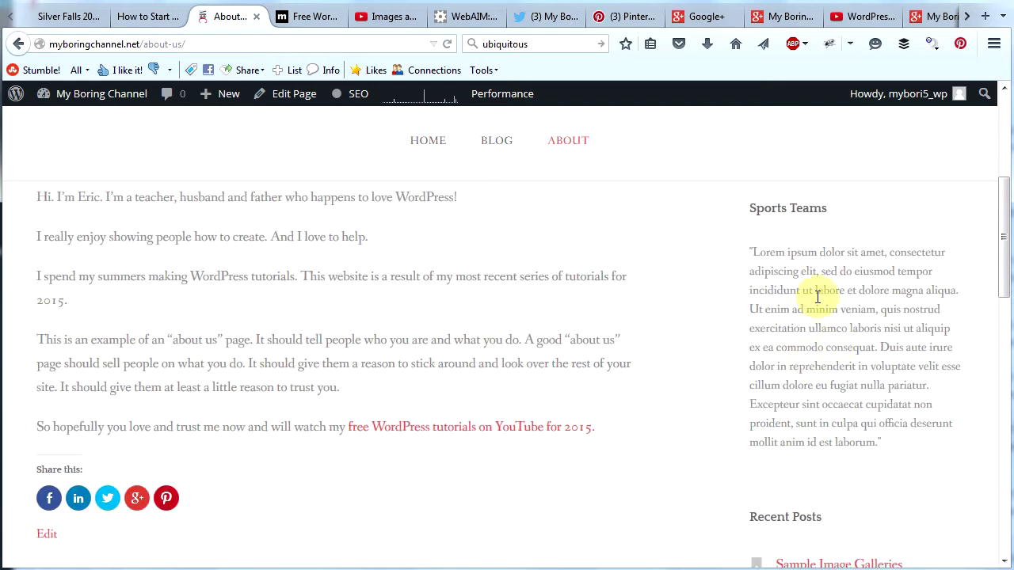
drag(1002, 287, 1003, 408)
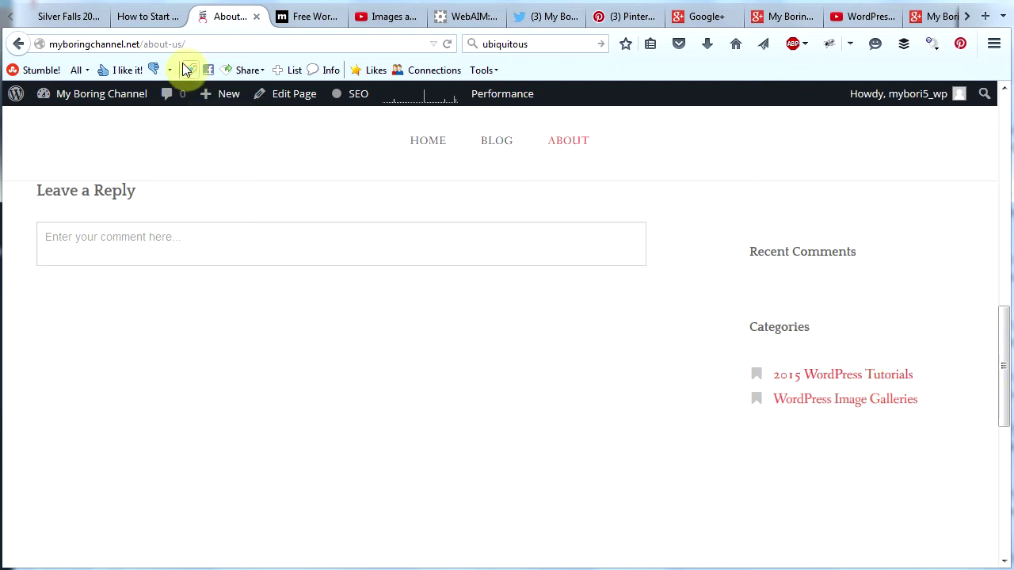
click(147, 17)
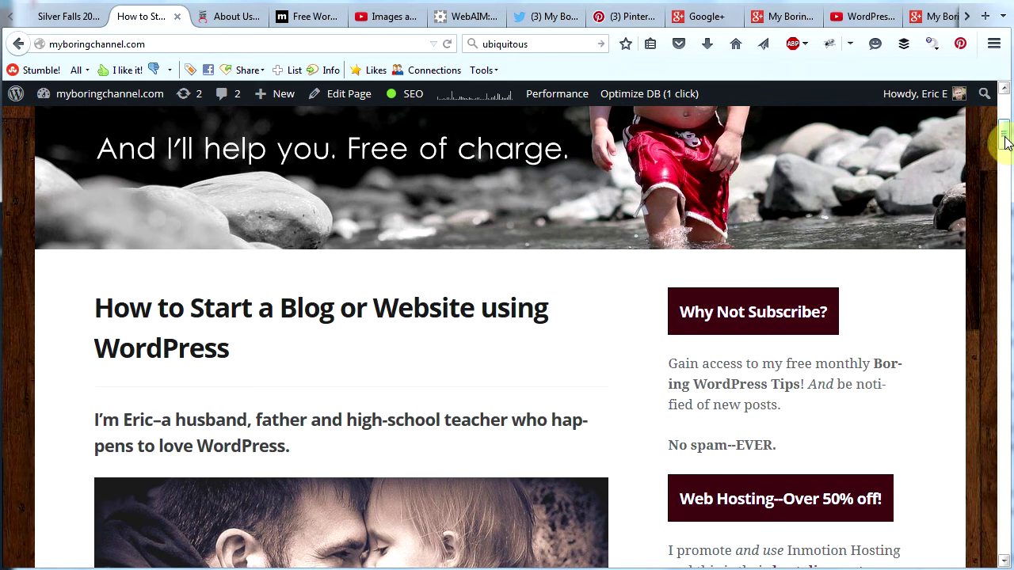
drag(1007, 141, 1005, 203)
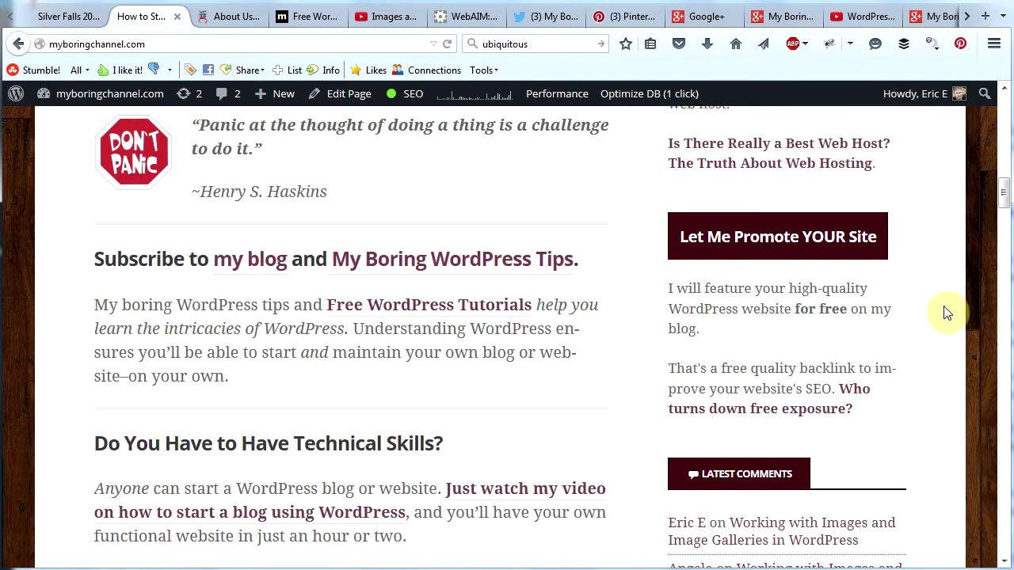